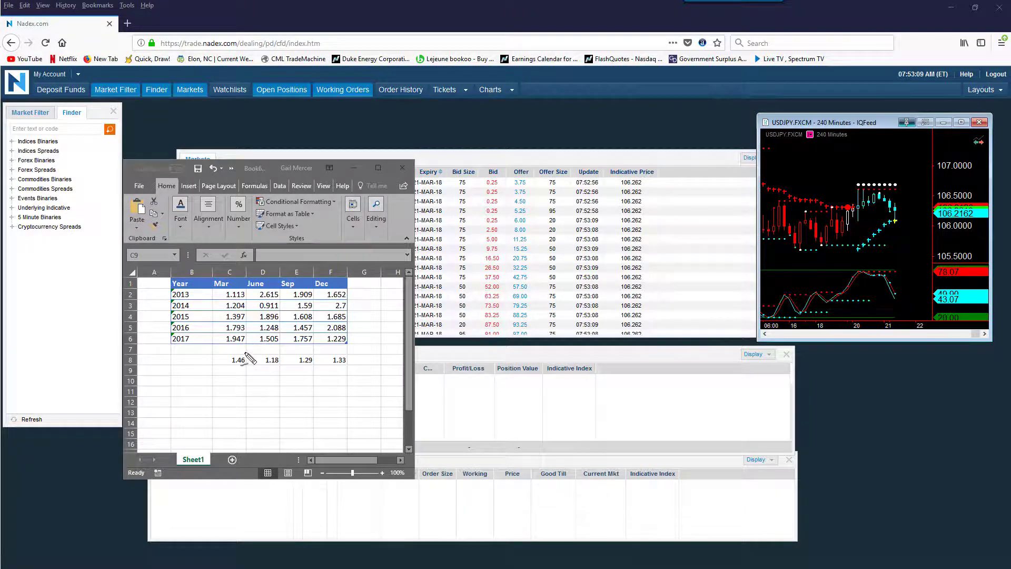
Circle the 1.46 June average in cell C8 with the annotation pen.
drag(245, 355, 246, 352)
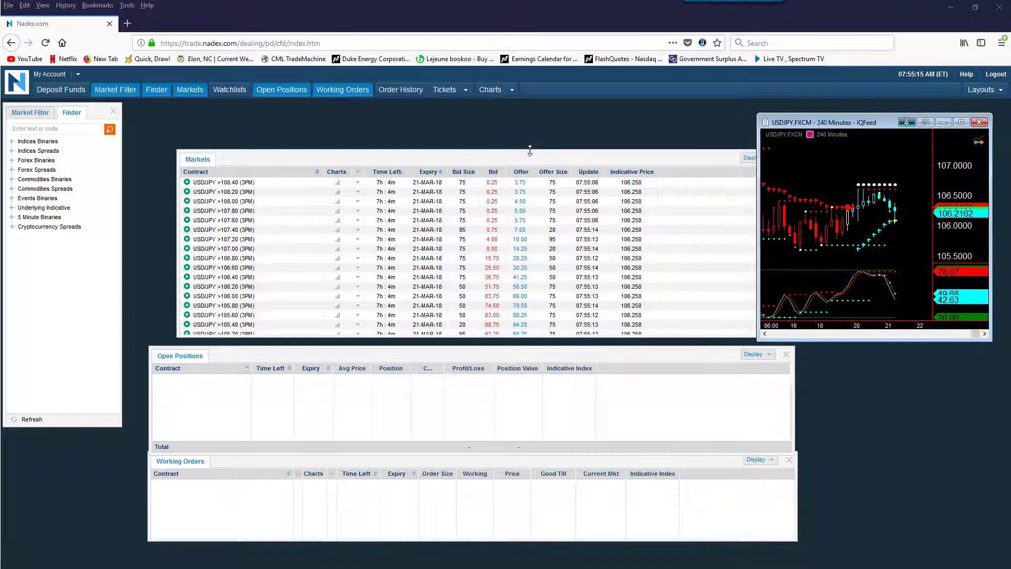
Enlarge the Markets panel upward to show more USD/JPY 3PM binary contracts.
drag(530, 151, 531, 106)
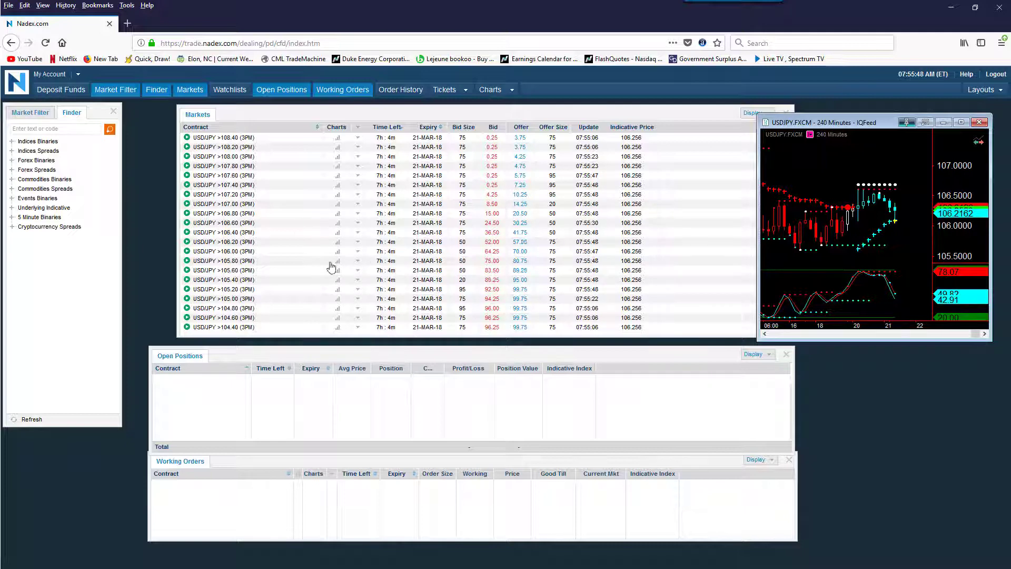
List the USD/JPY Daily (3pm) spreads, then preview and close a 106.30-107.80 buy ticket.
click(12, 170)
click(21, 264)
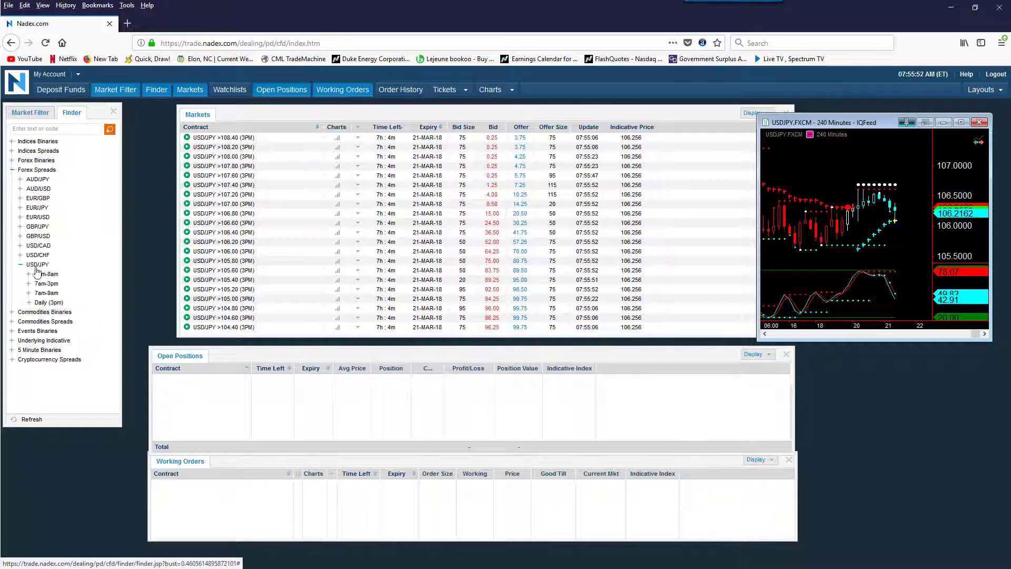
click(48, 291)
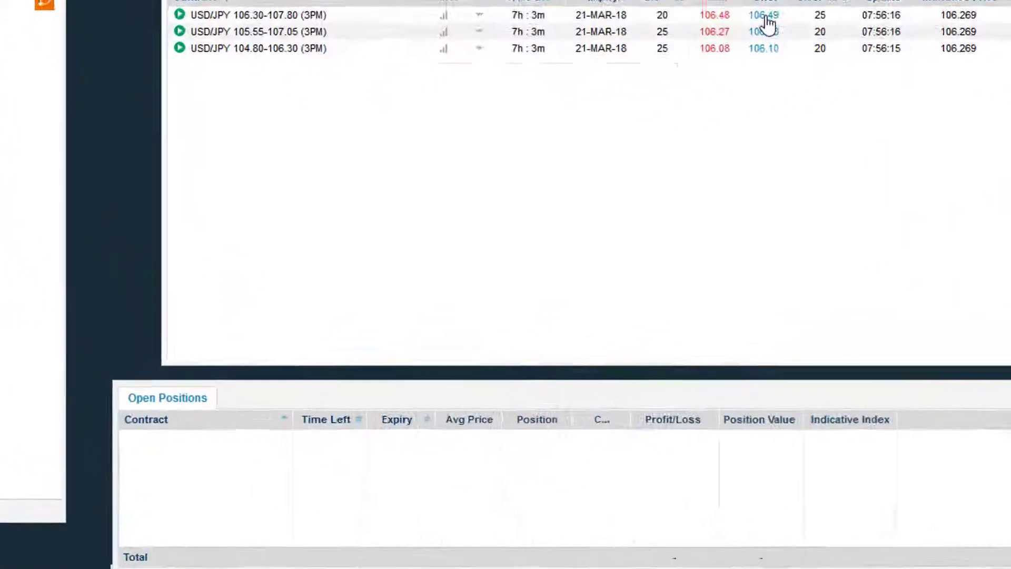
click(533, 133)
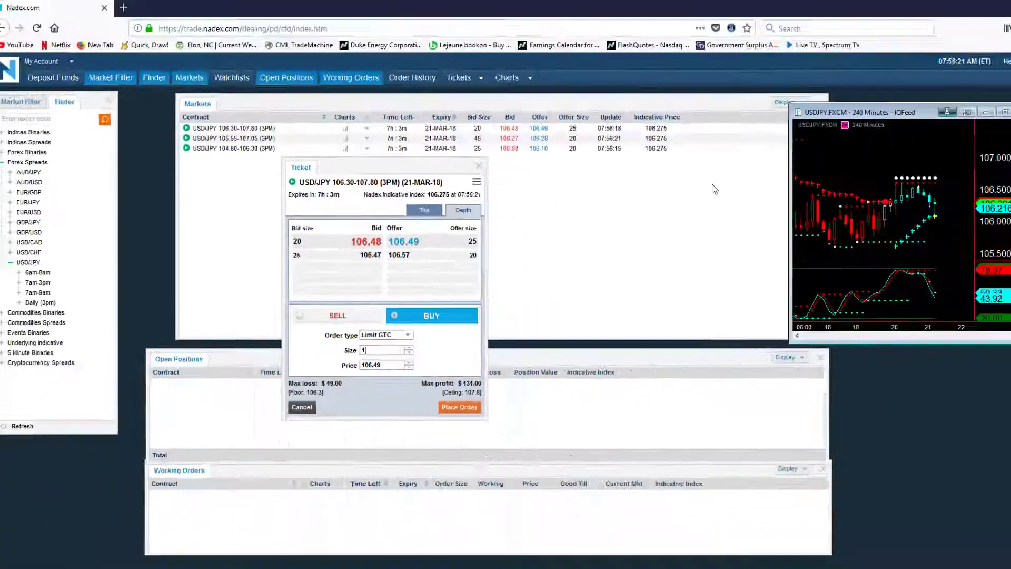
click(396, 409)
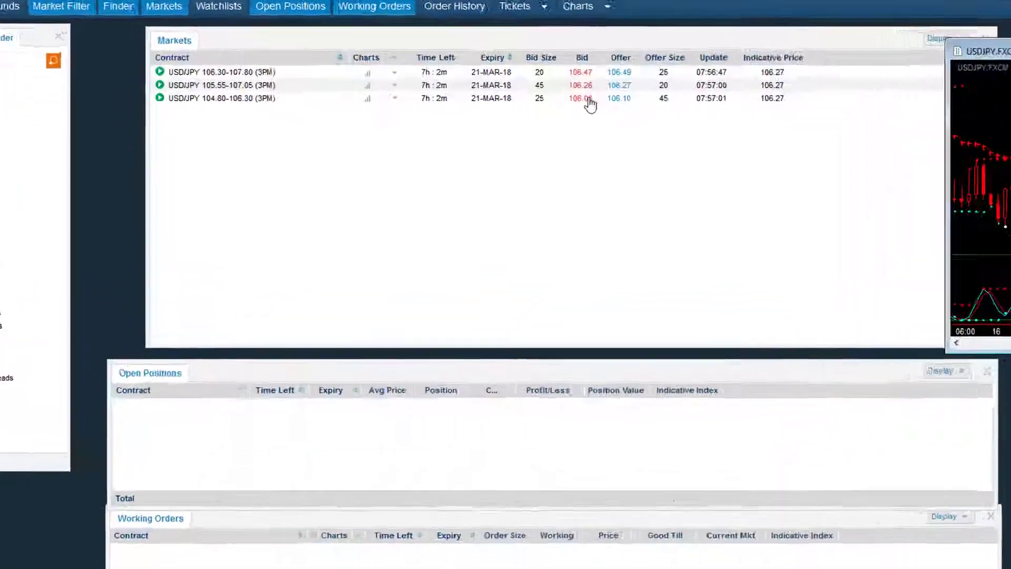
click(496, 158)
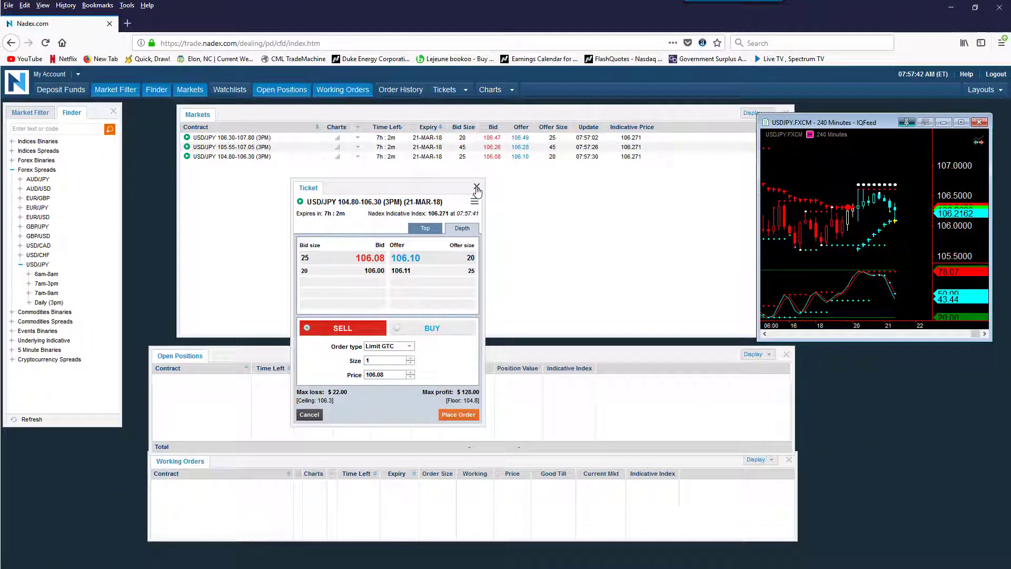
click(486, 191)
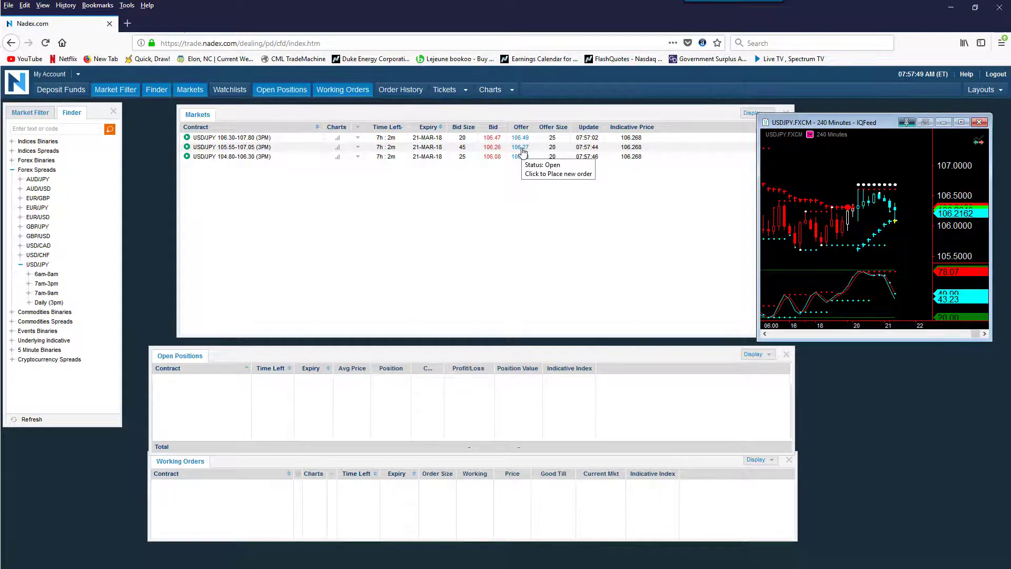
click(522, 147)
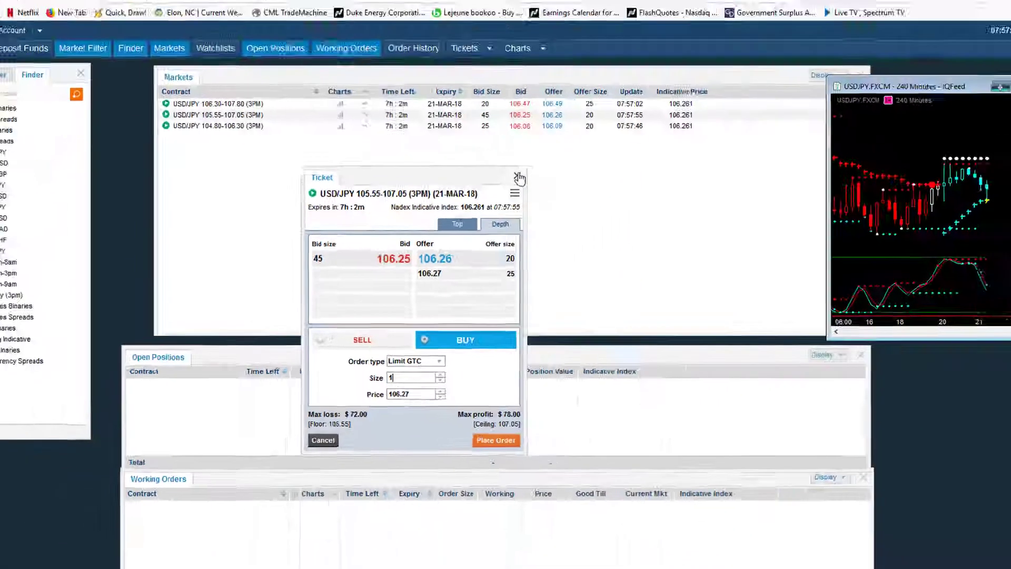
click(661, 51)
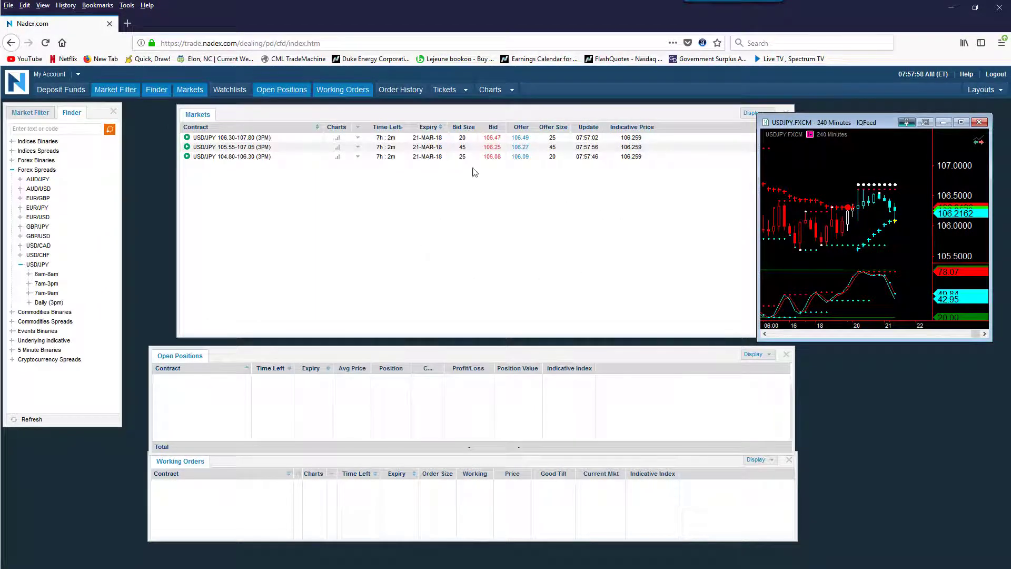
click(493, 148)
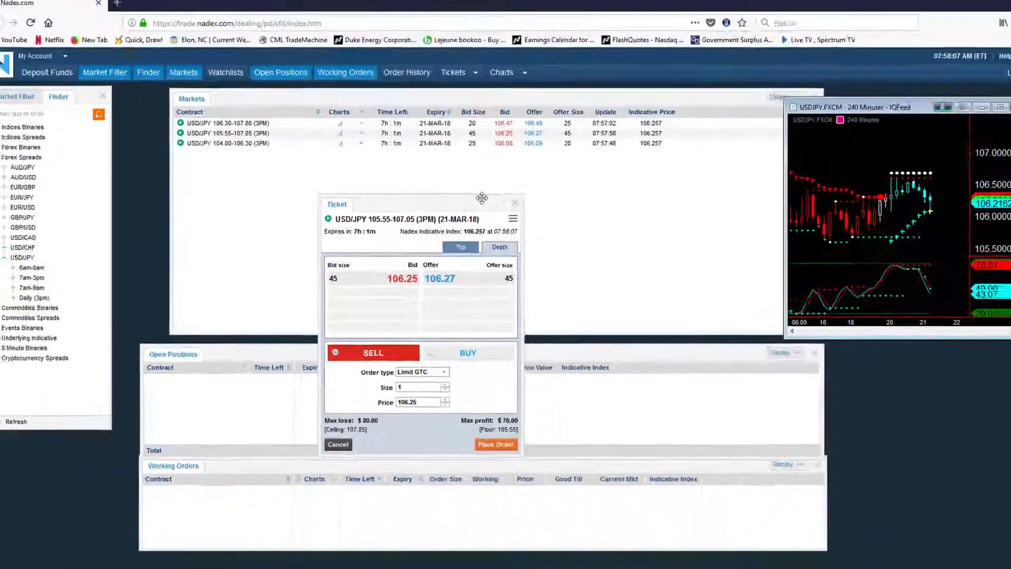
click(515, 202)
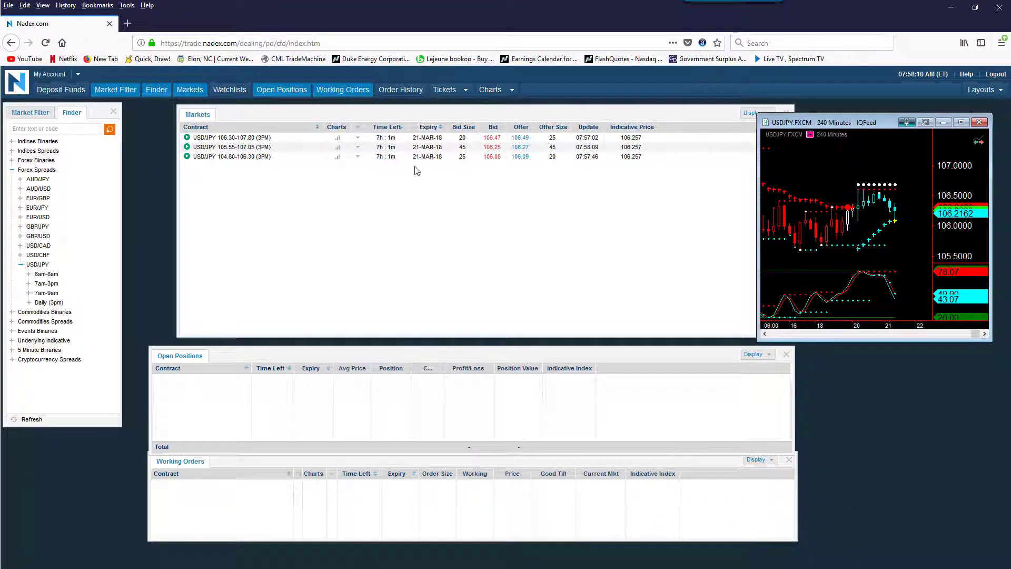